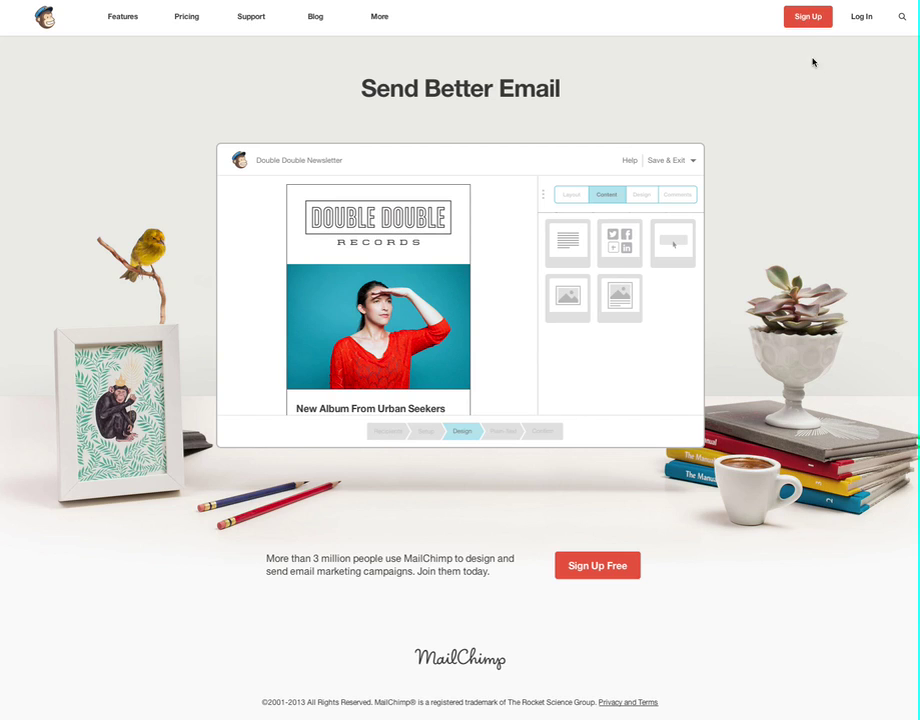
# Step: Open the free sign-up form and enter the account's e-mail address
pyautogui.click(808, 18)
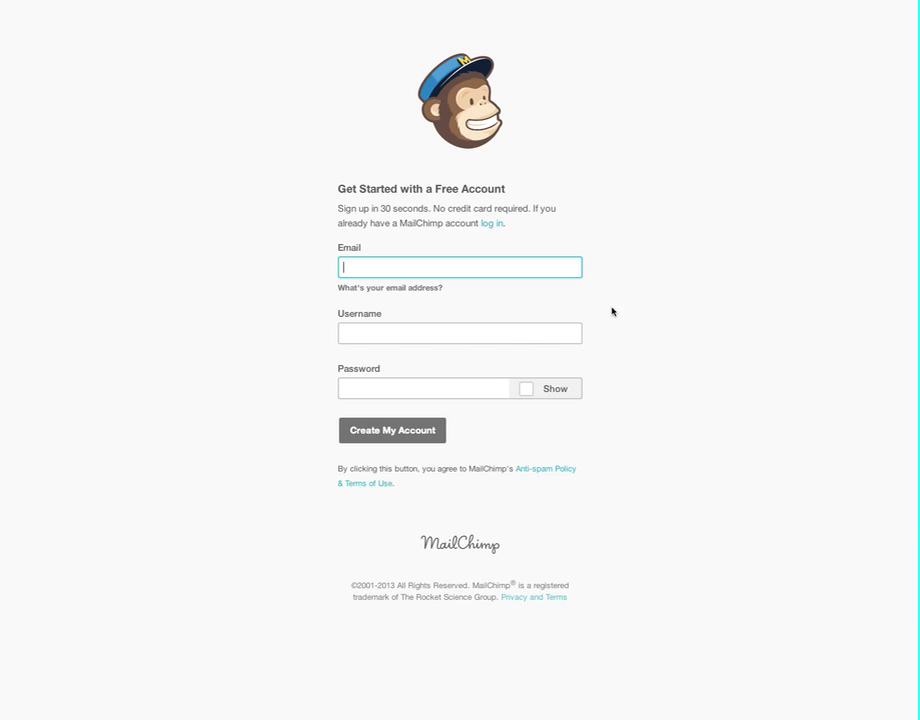
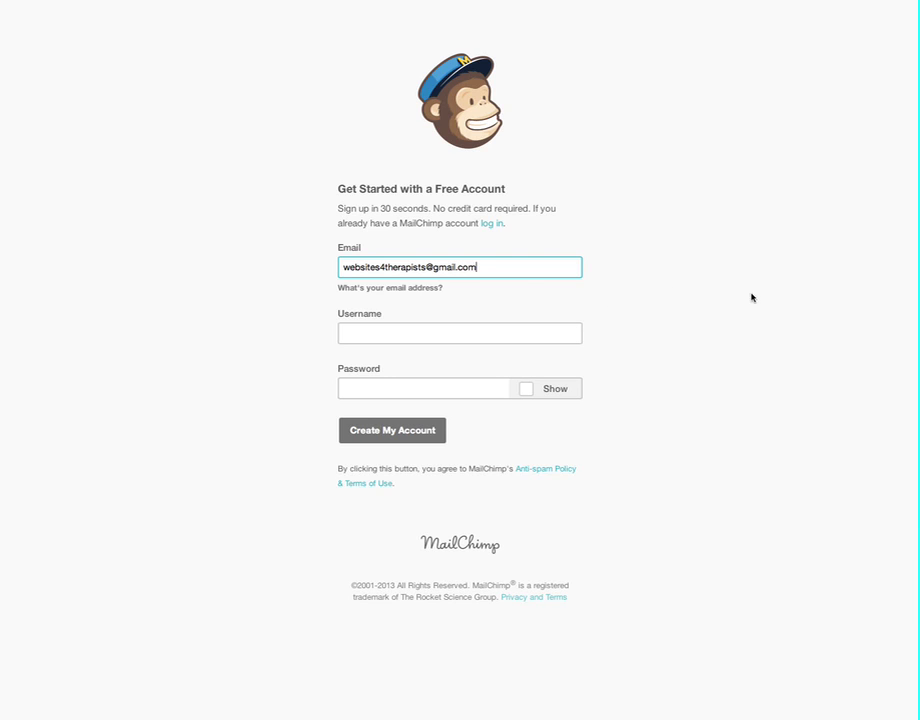
# Step: Reuse the e-mail address as the username, add a password and create the account
pyautogui.moveTo(490, 266); pyautogui.dragTo(320, 265)
pyautogui.hotkey('ctrl', 'c')
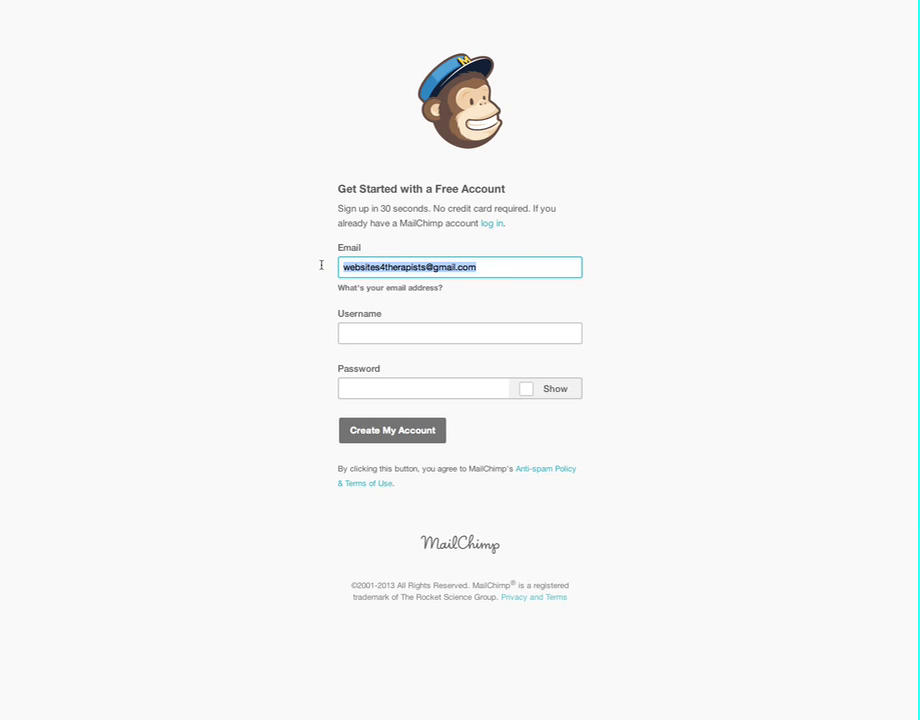
pyautogui.click(397, 333)
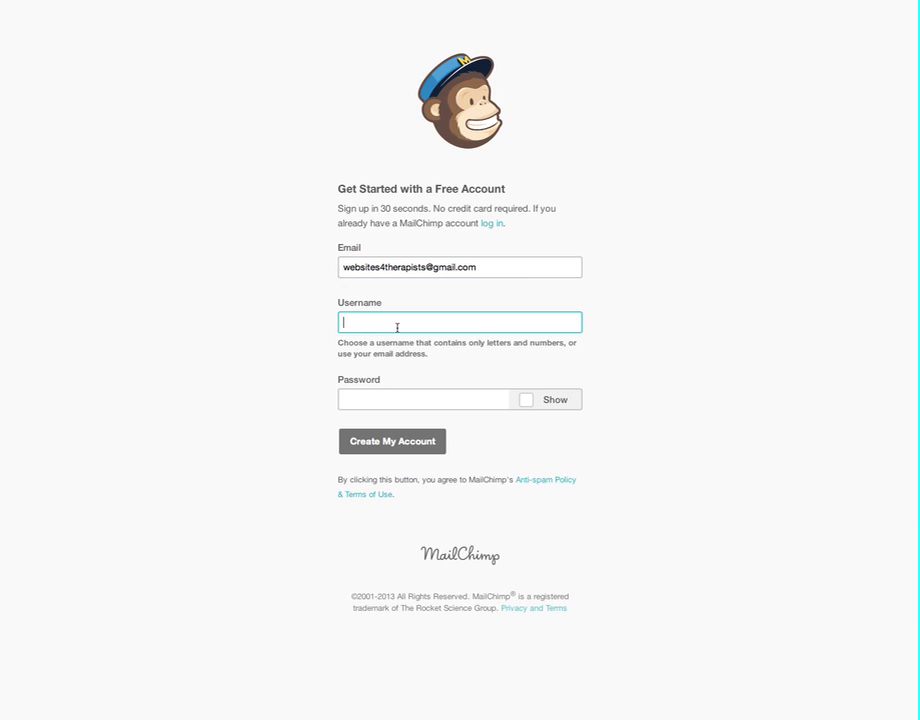
pyautogui.hotkey('ctrl', 'v')
pyautogui.click(387, 398)
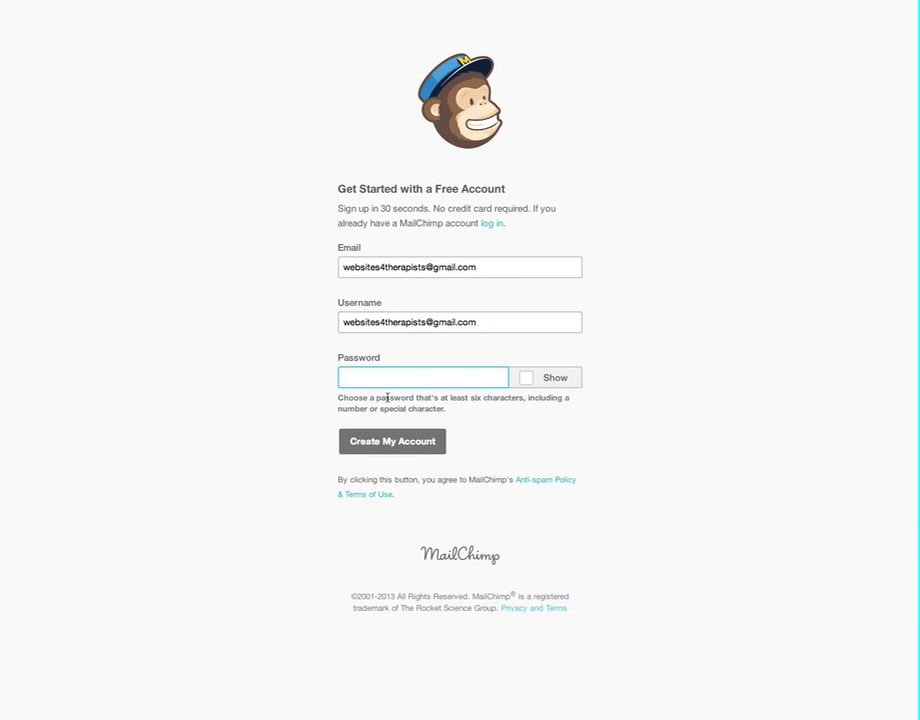
pyautogui.write('••••••••')
pyautogui.click(412, 447)
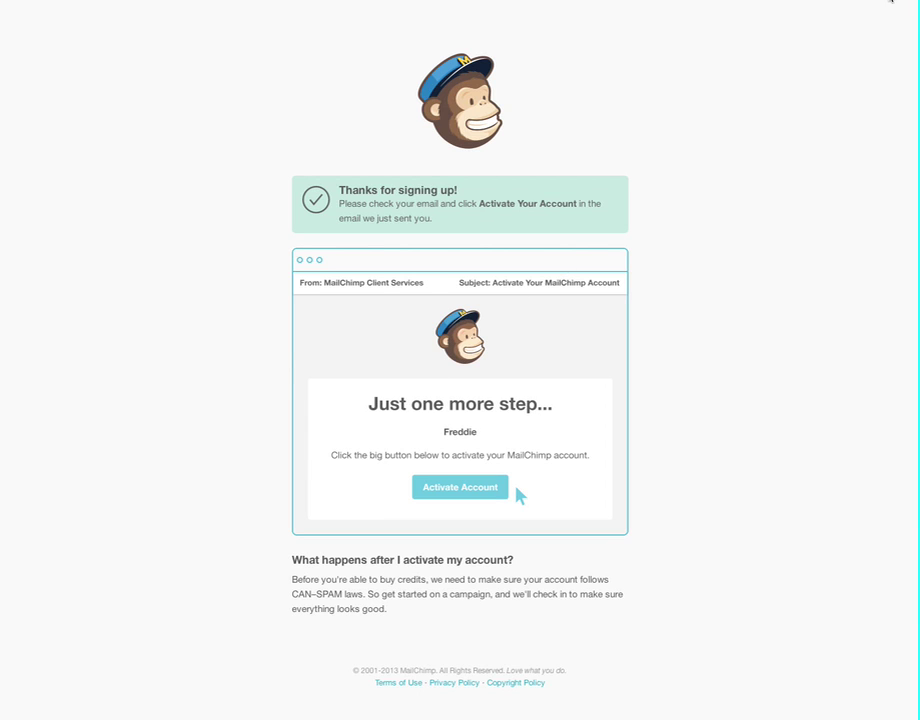
# Step: Load Gmail in a new tab, open the MailChimp activation email and activate the account
pyautogui.press('super+t')
pyautogui.write('gma')
pyautogui.press('Return')
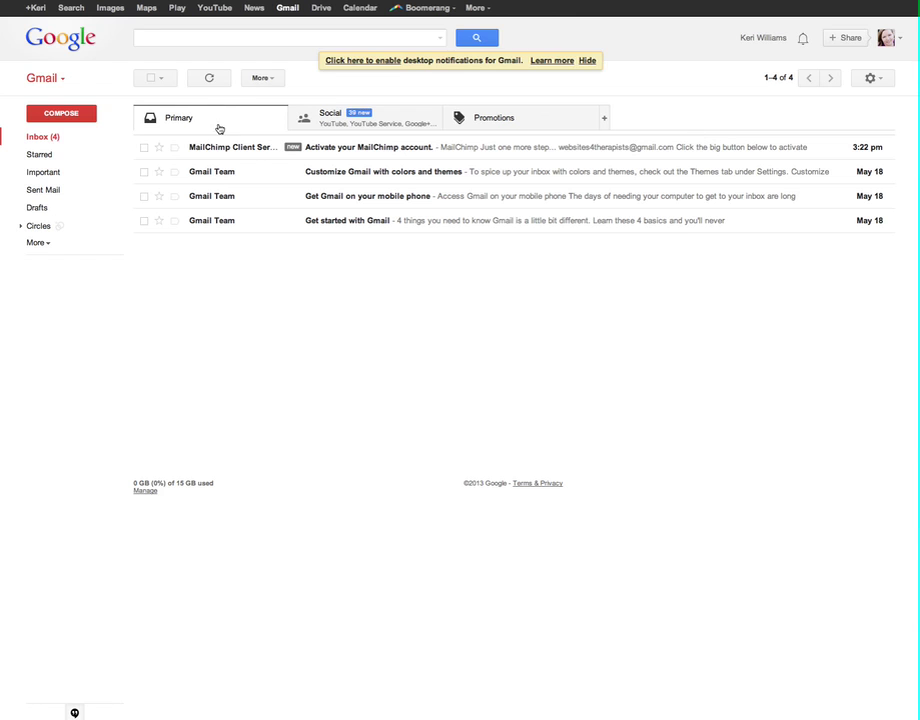
pyautogui.click(219, 150)
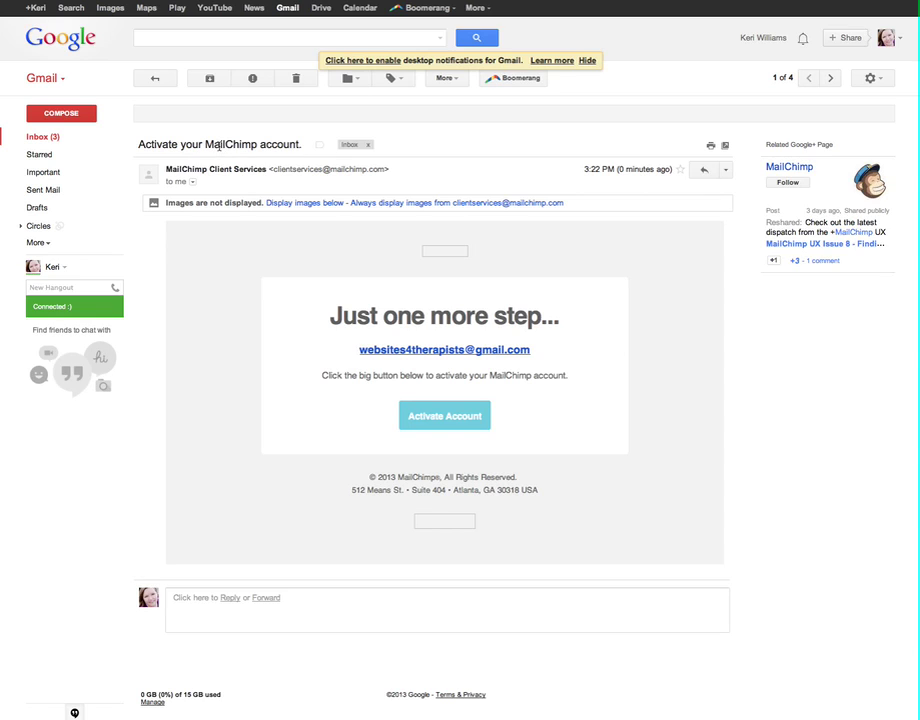
pyautogui.click(450, 419)
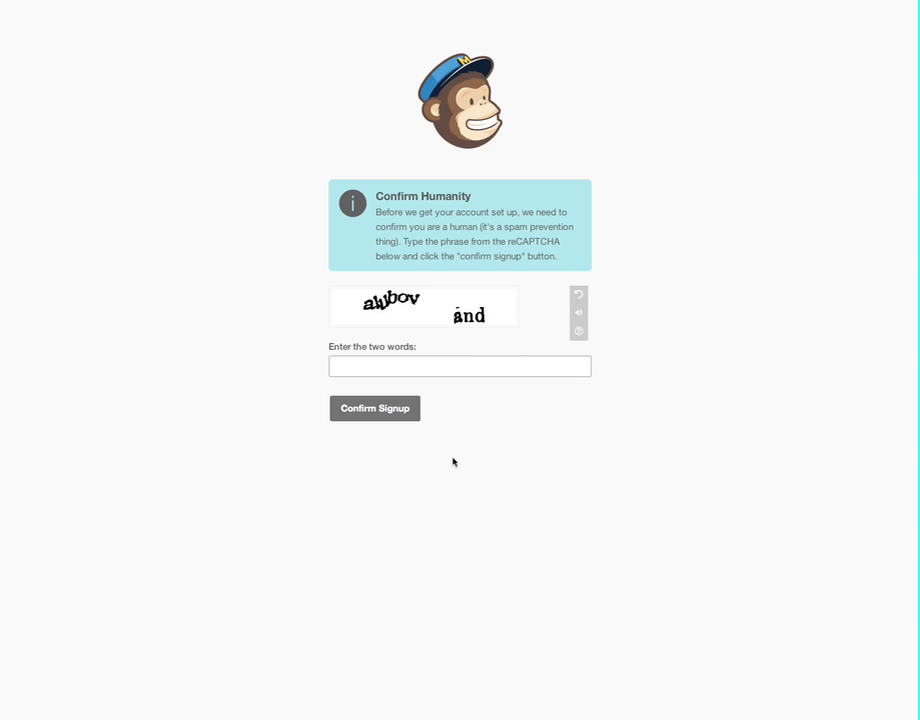
# Step: Pass the human check with the words 'alubov and' and confirm the signup
pyautogui.click(364, 367)
pyautogui.write('a')
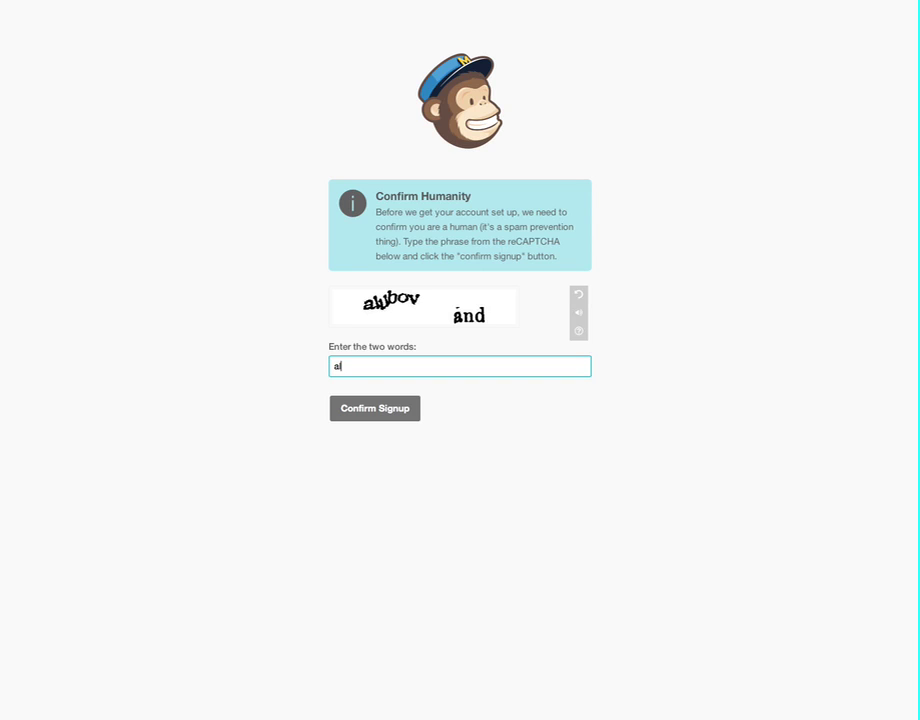
pyautogui.write('lubov and')
pyautogui.click(362, 410)
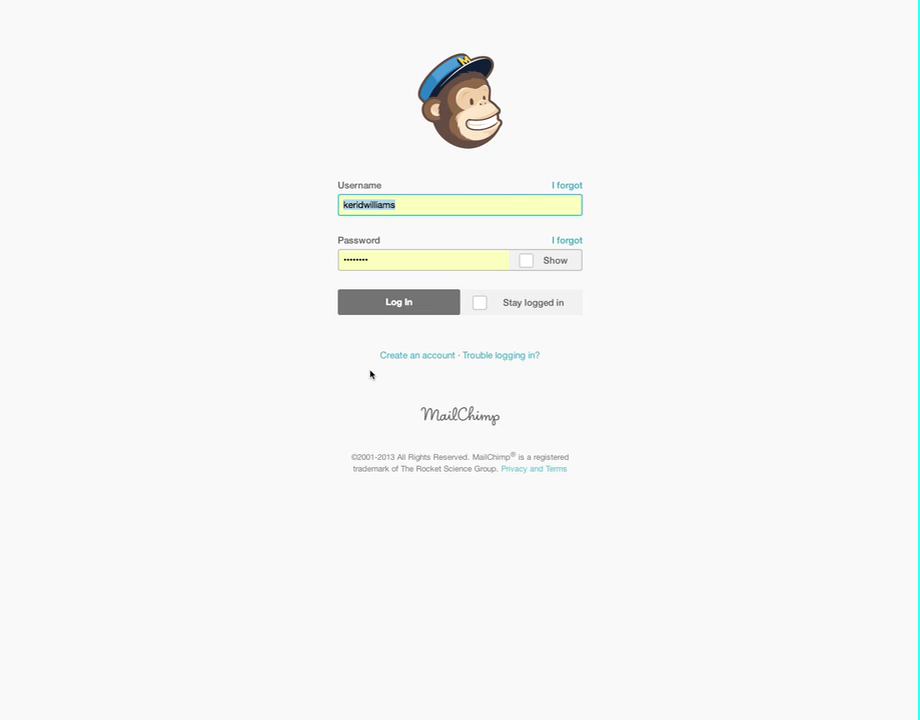
# Step: Log in with the e-mail username and password, declining to save the password
pyautogui.write('we')
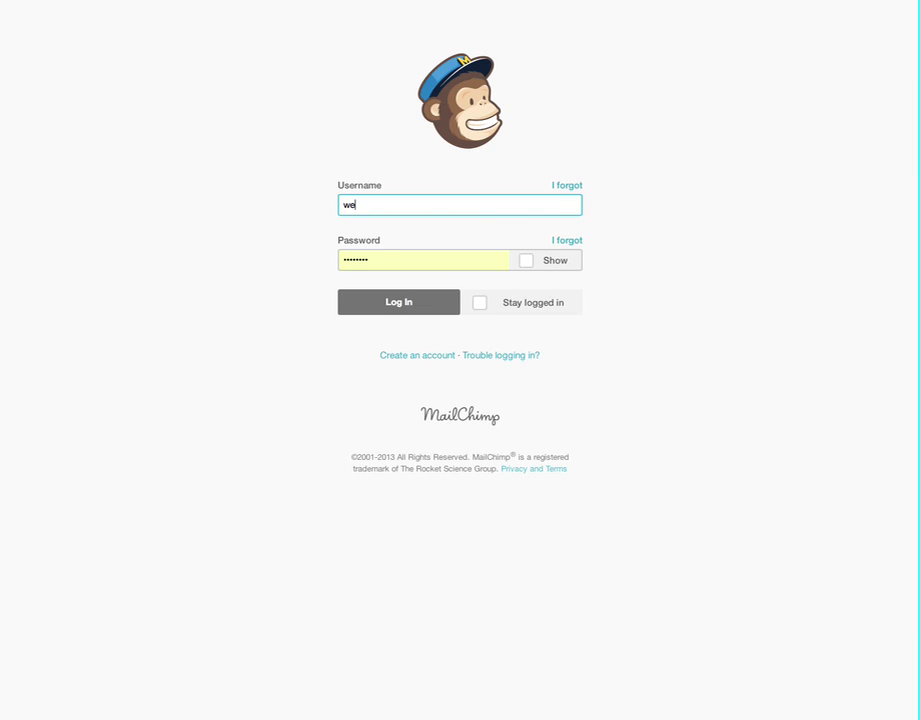
pyautogui.press('BackSpace')
pyautogui.press('BackSpace')
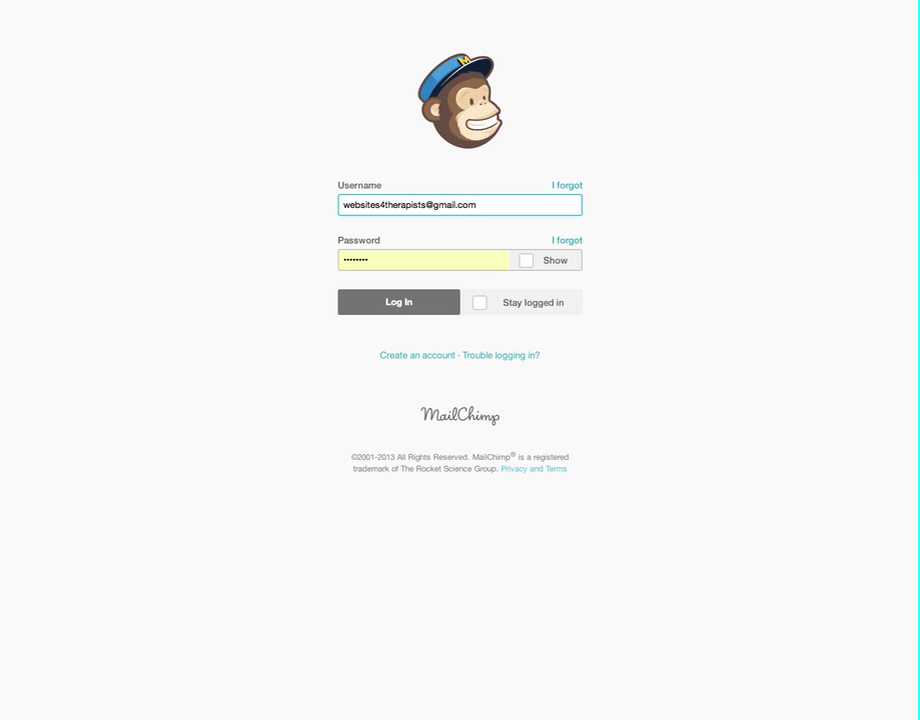
pyautogui.press('Tab')
pyautogui.write('•••••')
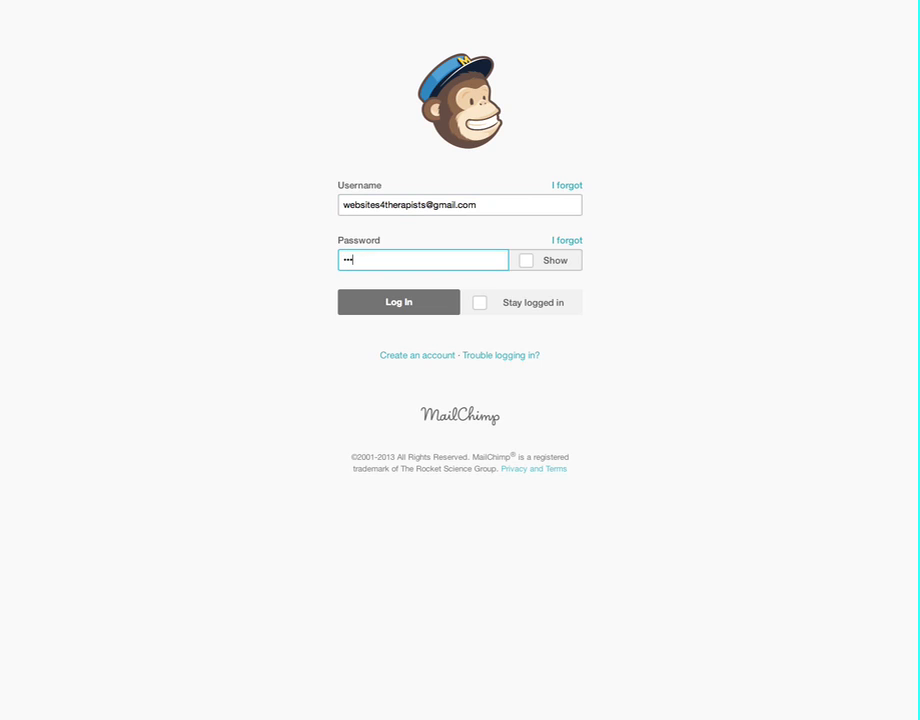
pyautogui.write('•••')
pyautogui.click(409, 309)
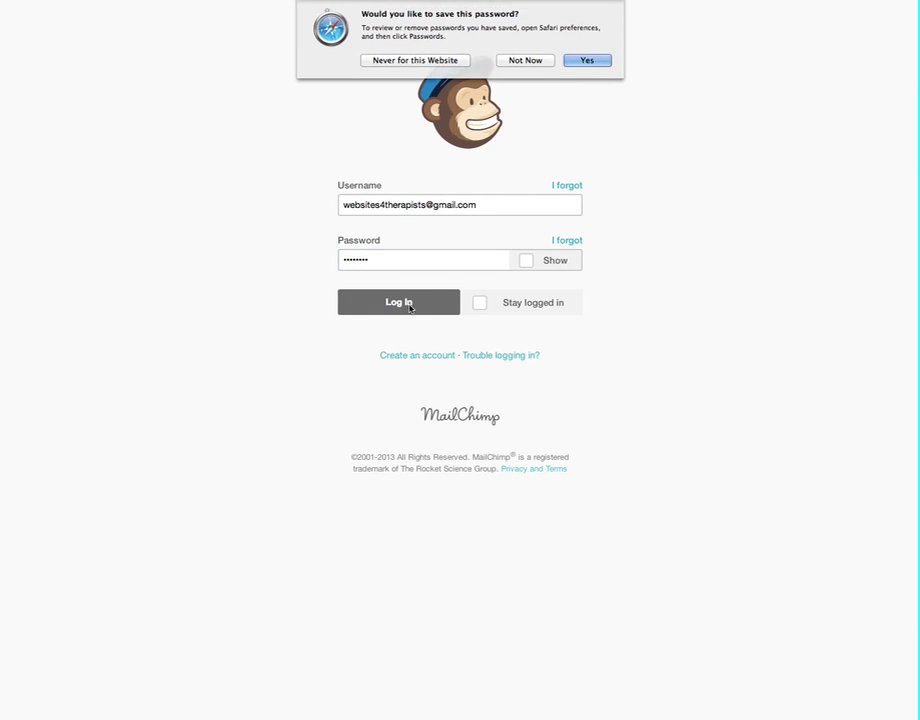
pyautogui.click(525, 61)
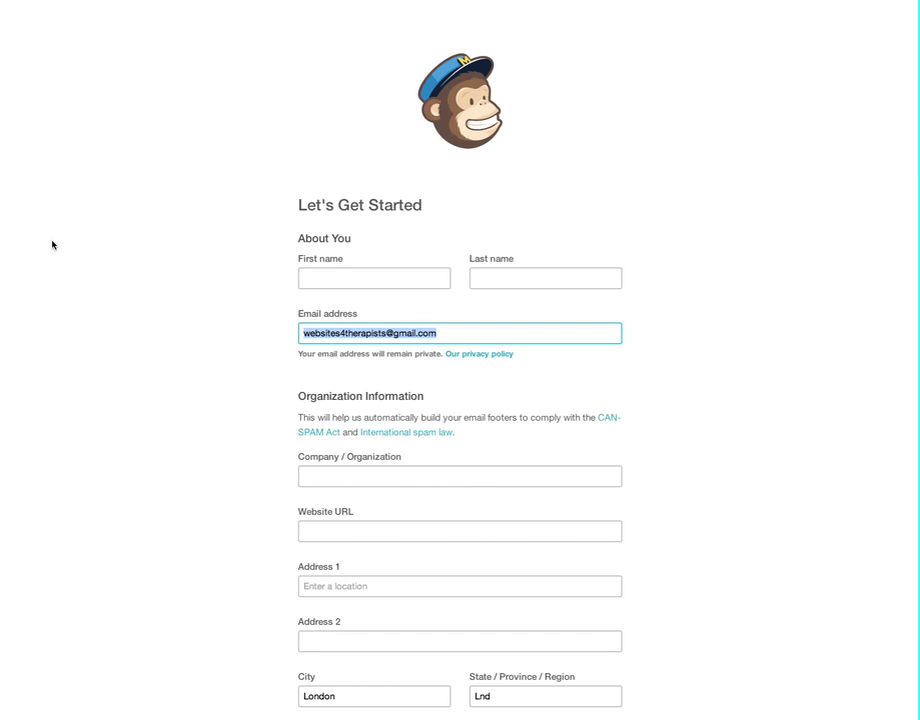
# Step: Enter the user's first and last name and company 'Websites for Therapists'
pyautogui.scroll(-2, 52, 244)
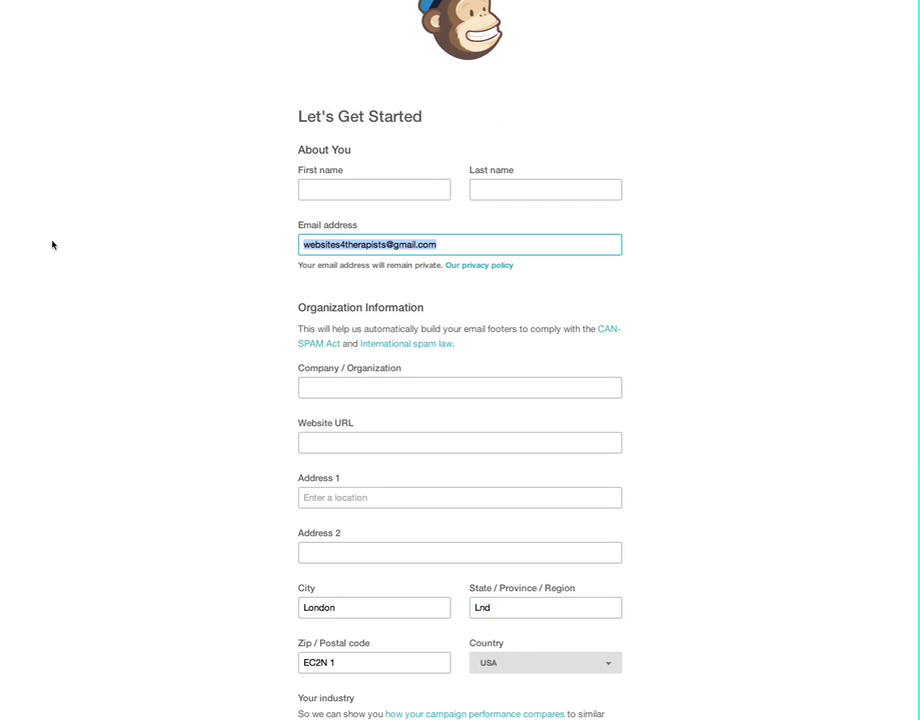
pyautogui.click(331, 194)
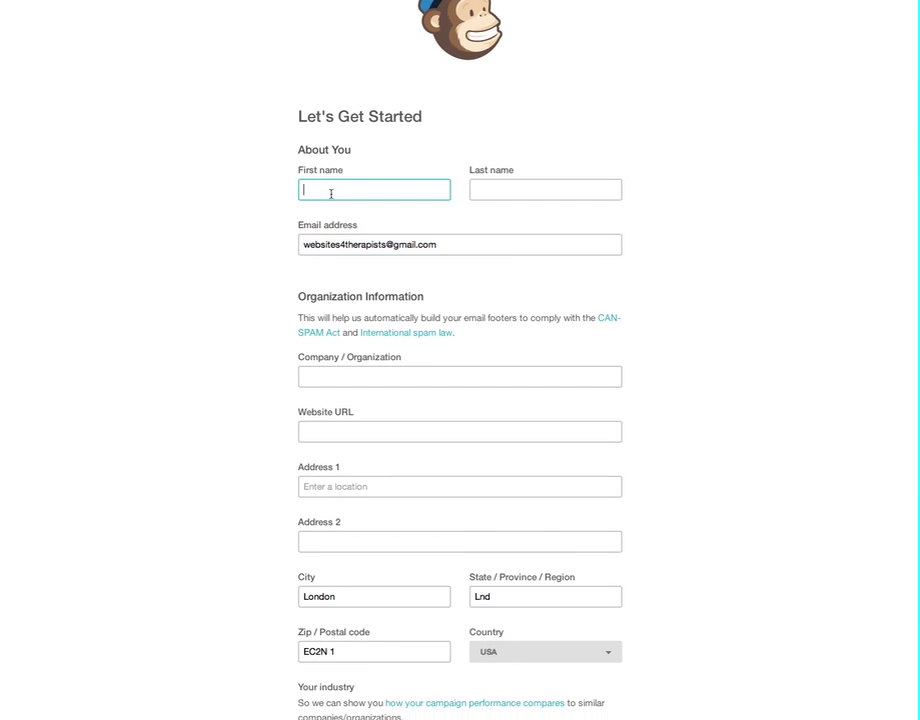
pyautogui.press('Tab')
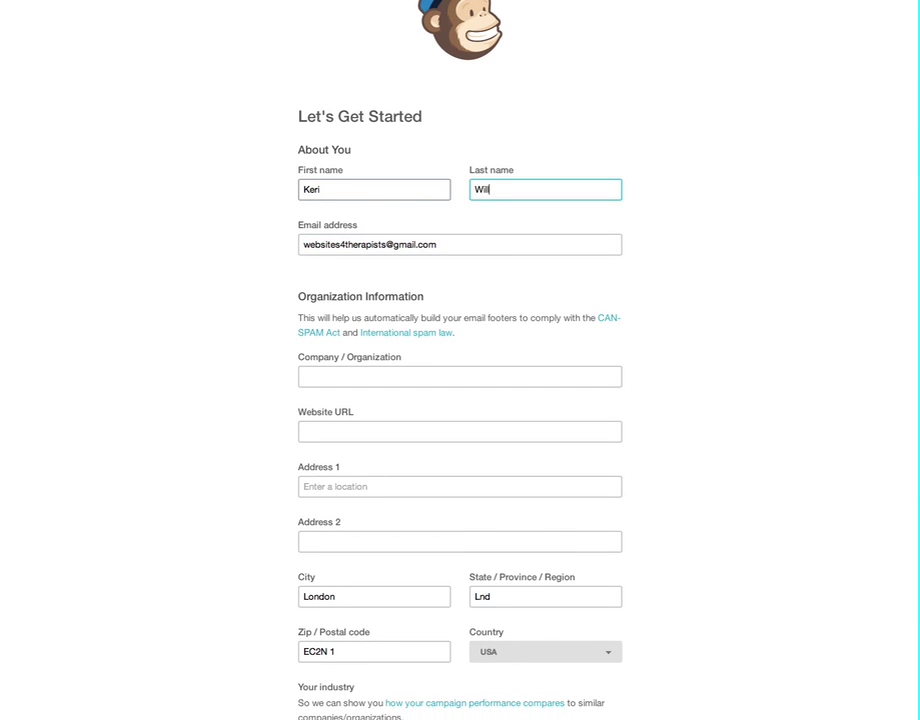
pyautogui.press('Tab')
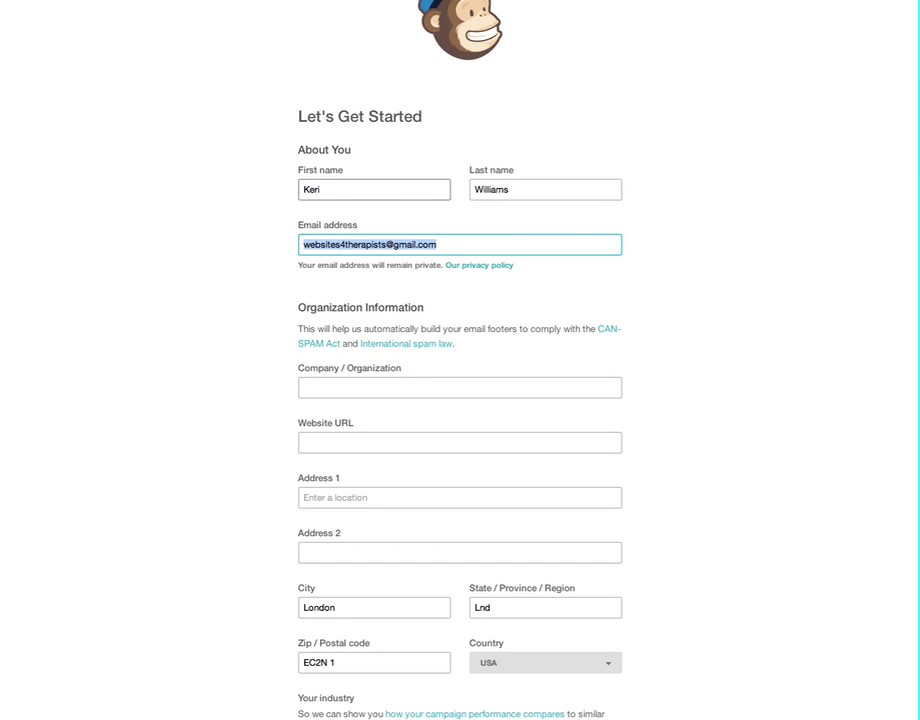
pyautogui.press('Tab')
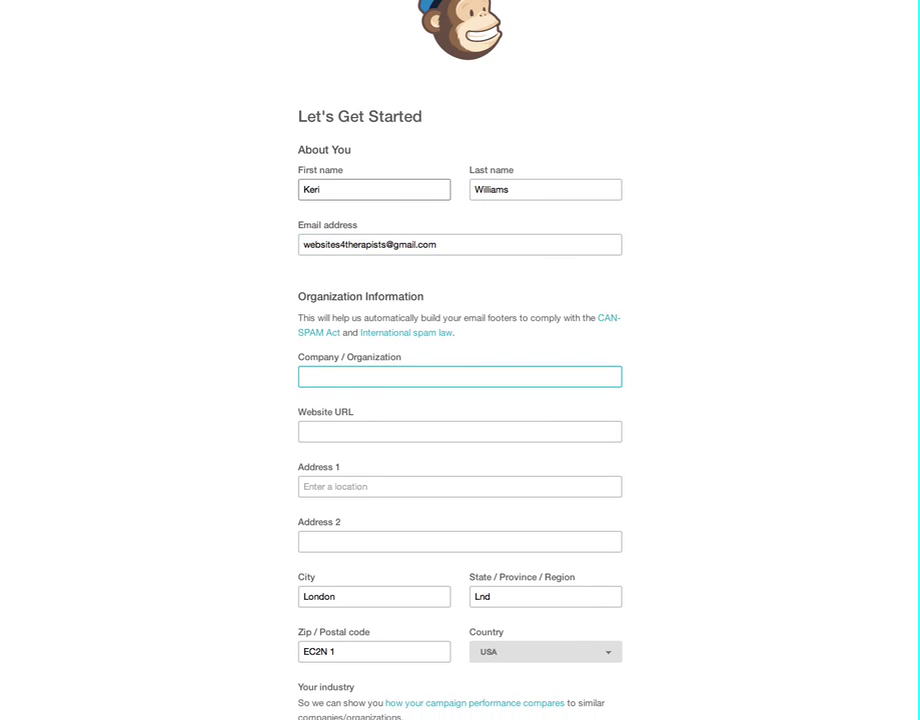
pyautogui.write('Websites for Therapists')
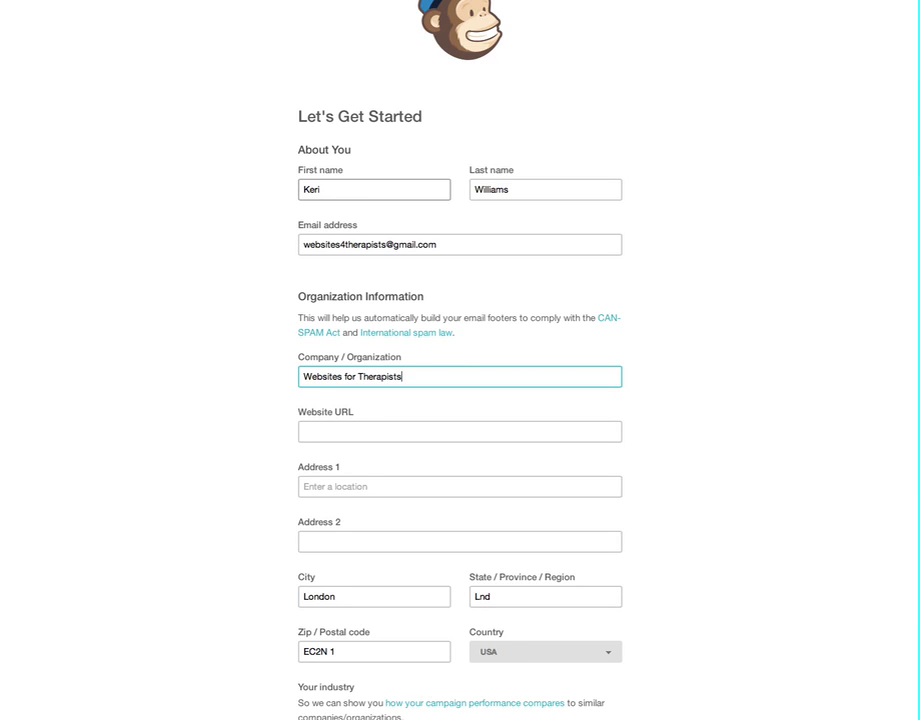
# Step: Fill in the .net website address and the first street address line
pyautogui.press('Tab')
pyautogui.write('wwww')
pyautogui.press('BackSpace')
pyautogui.write('.')
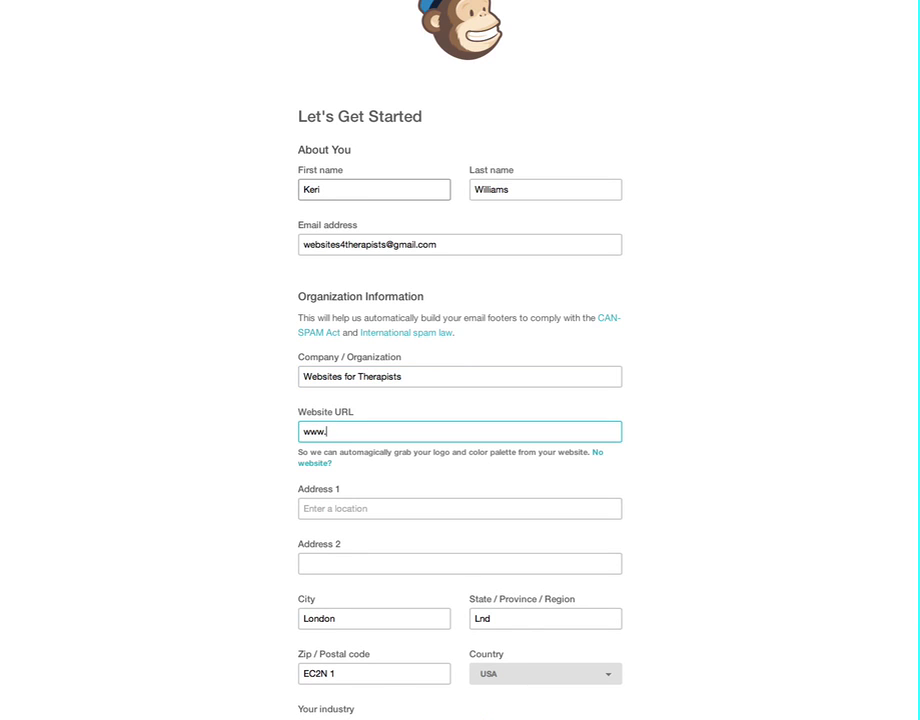
pyautogui.press('Tab')
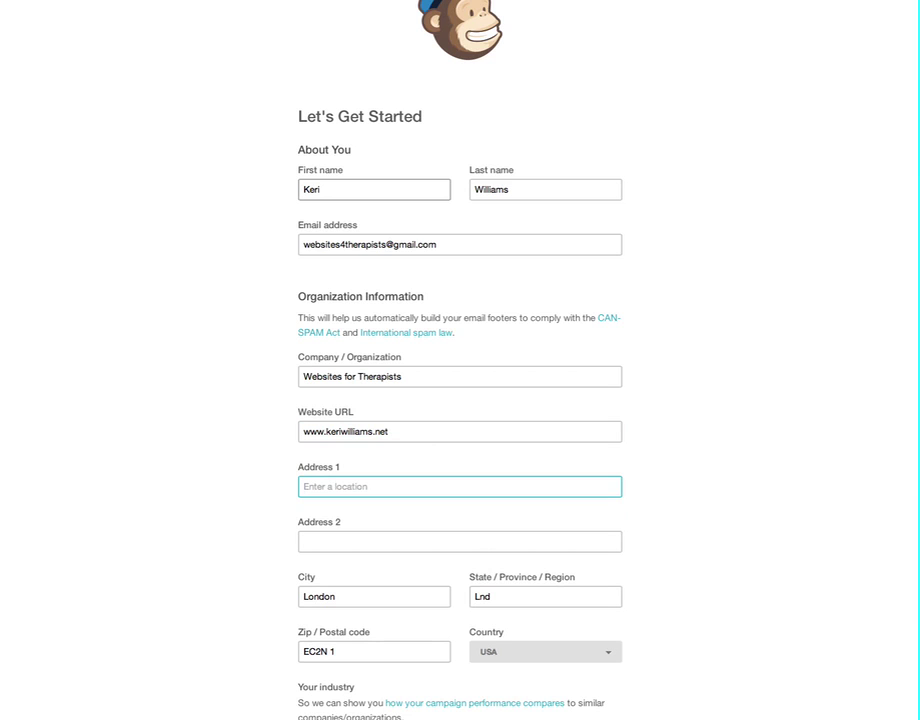
pyautogui.write('101 Test Drive')
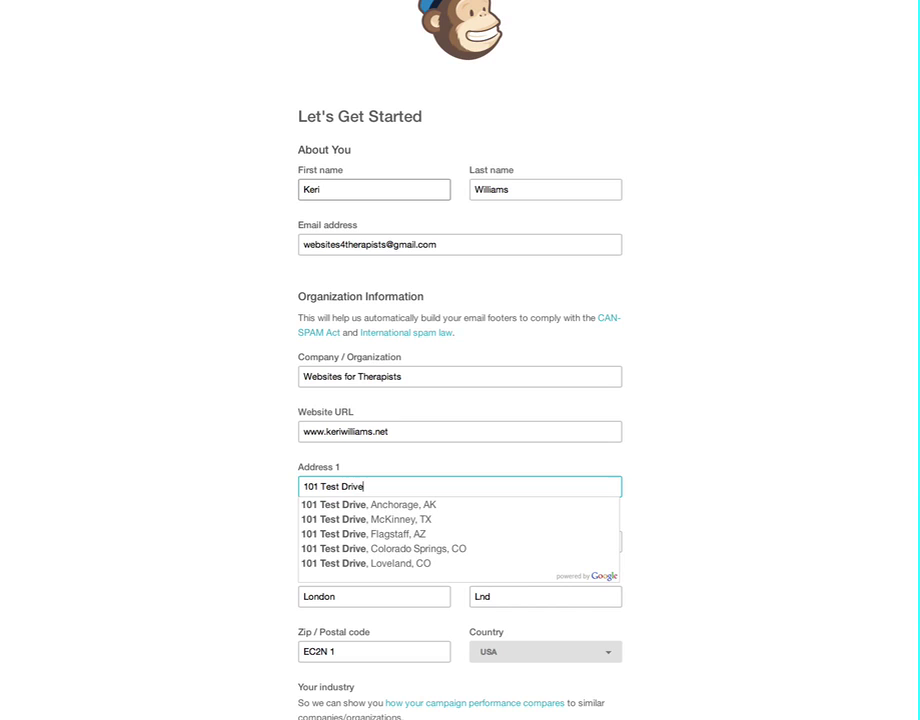
pyautogui.click(304, 541)
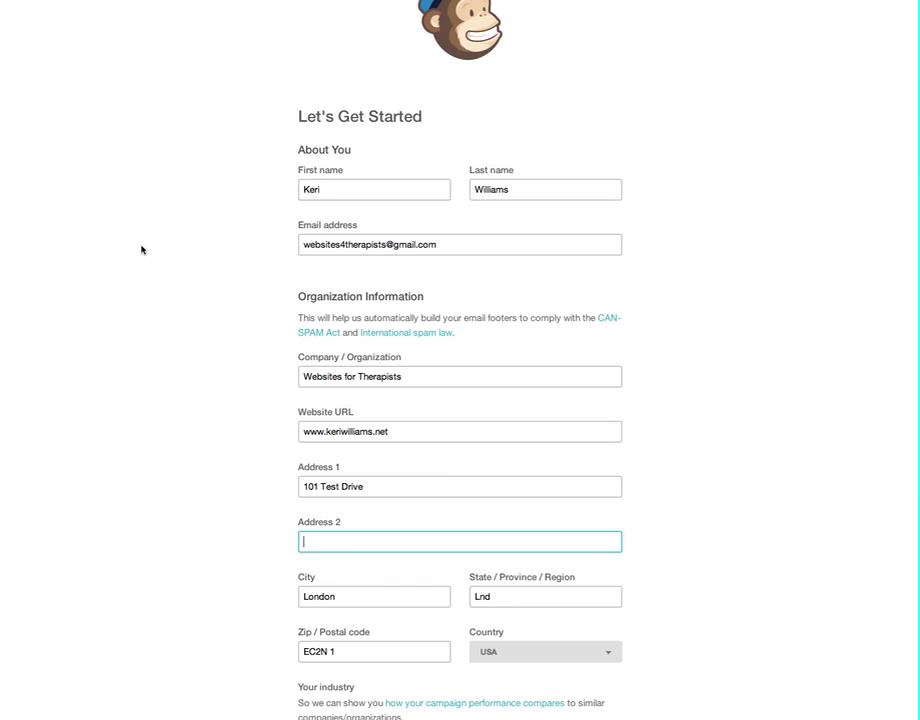
pyautogui.scroll(-3, 142, 250)
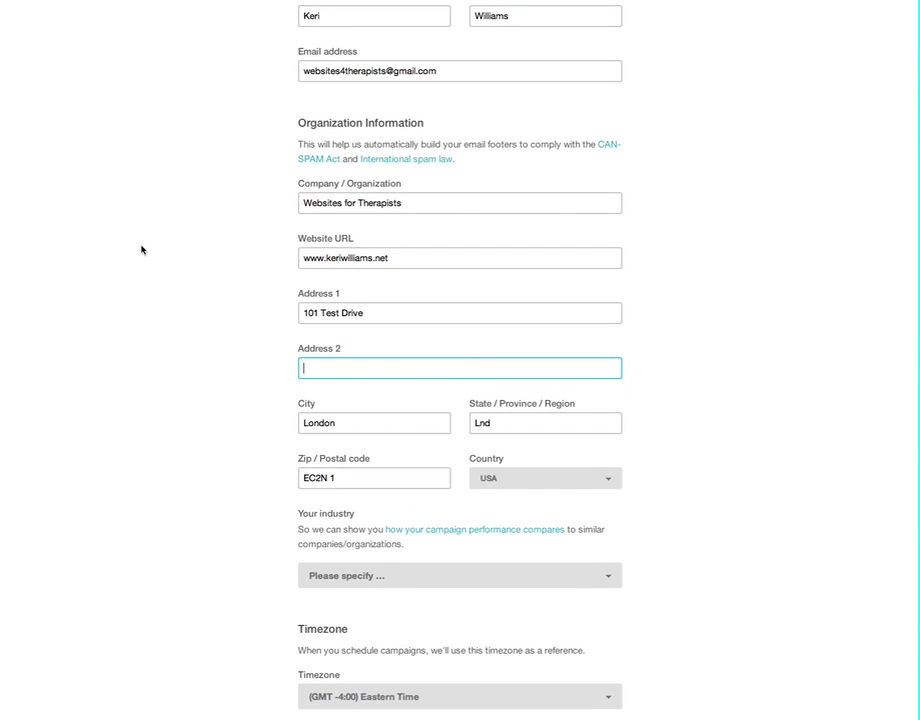
# Step: Set the profile's country to United Kingdom
pyautogui.click(561, 477)
pyautogui.write('un')
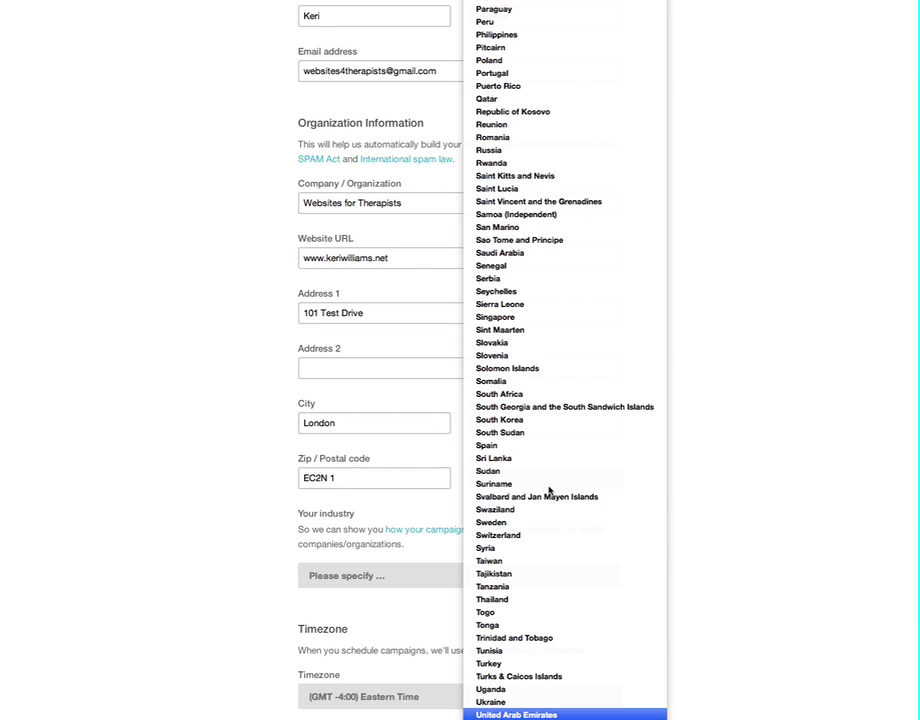
pyautogui.scroll(-2, 544, 692)
pyautogui.click(540, 704)
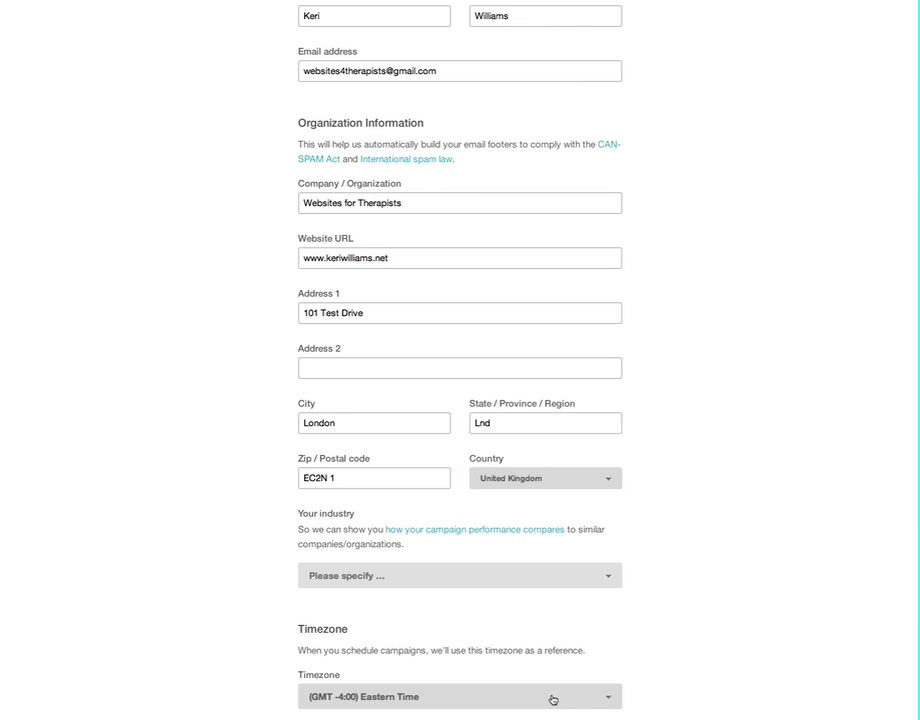
# Step: Choose Health and Fitness as the industry
pyautogui.scroll(-2, 667, 530)
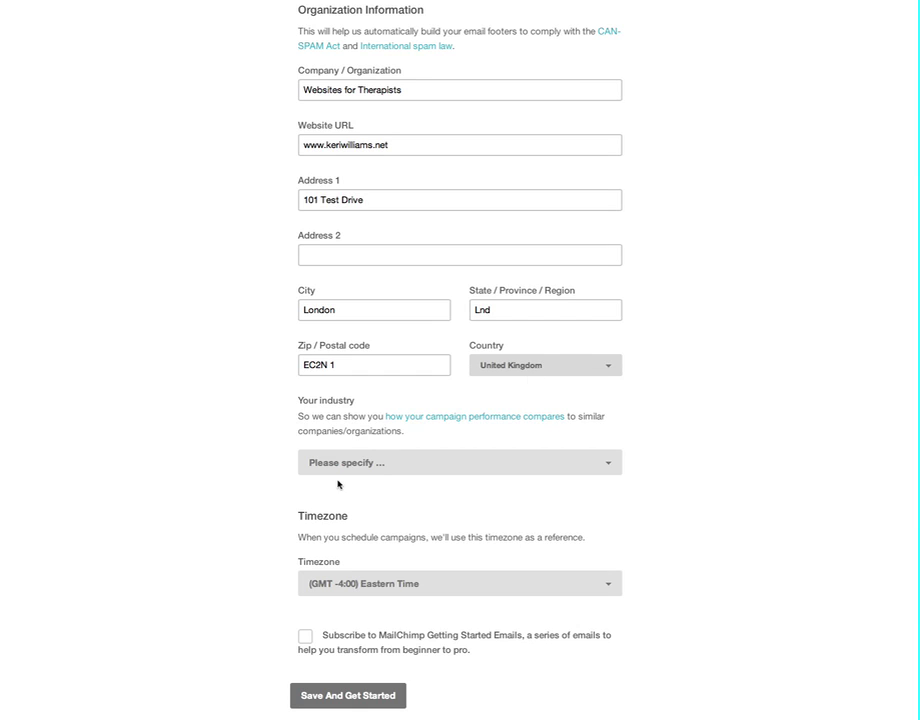
pyautogui.click(370, 464)
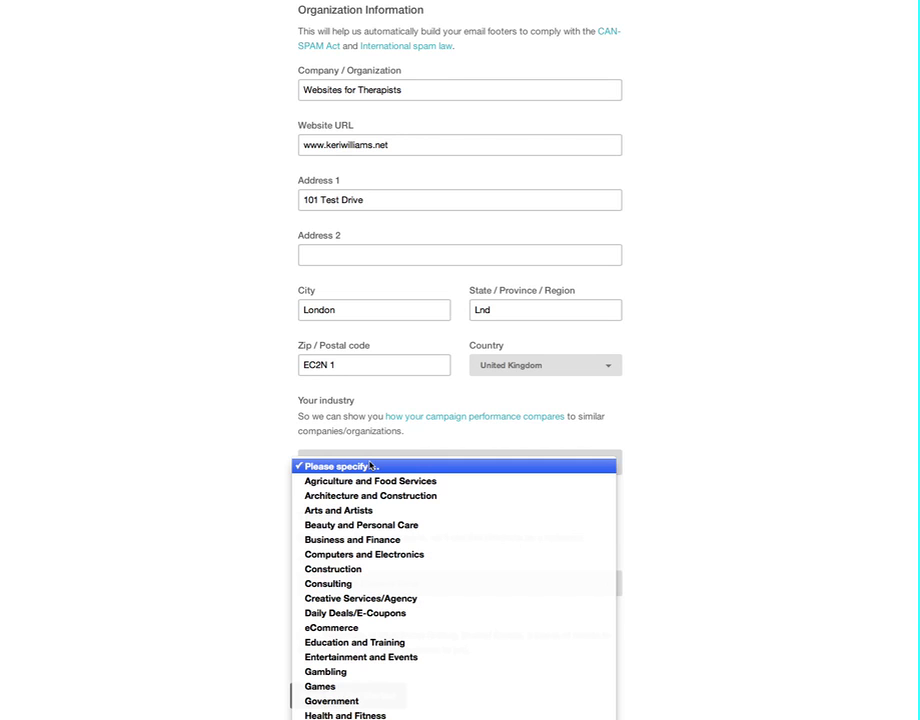
pyautogui.scroll(-5, 386, 598)
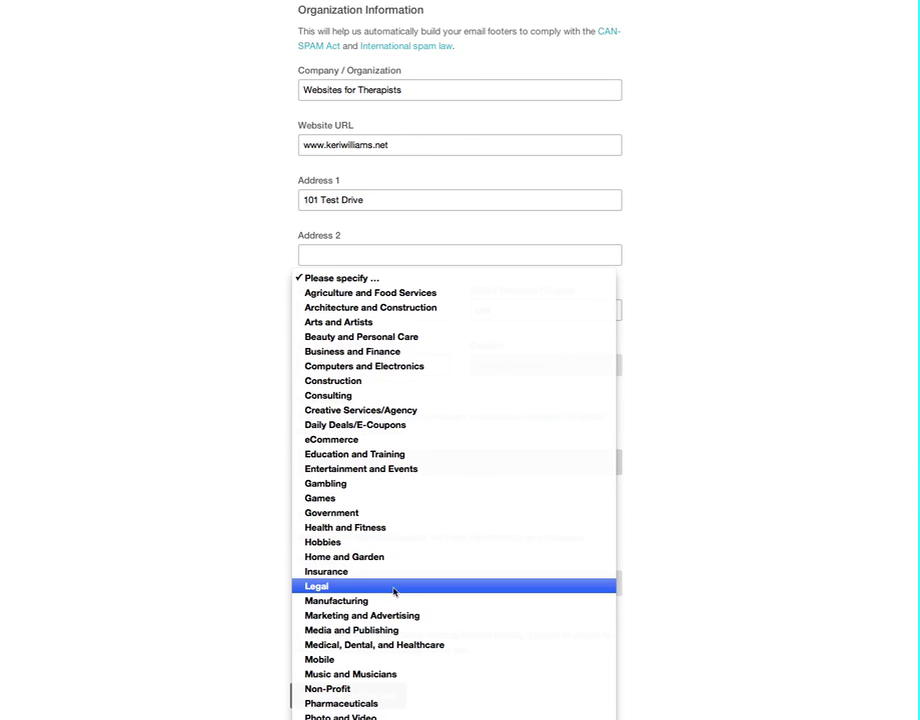
pyautogui.click(393, 535)
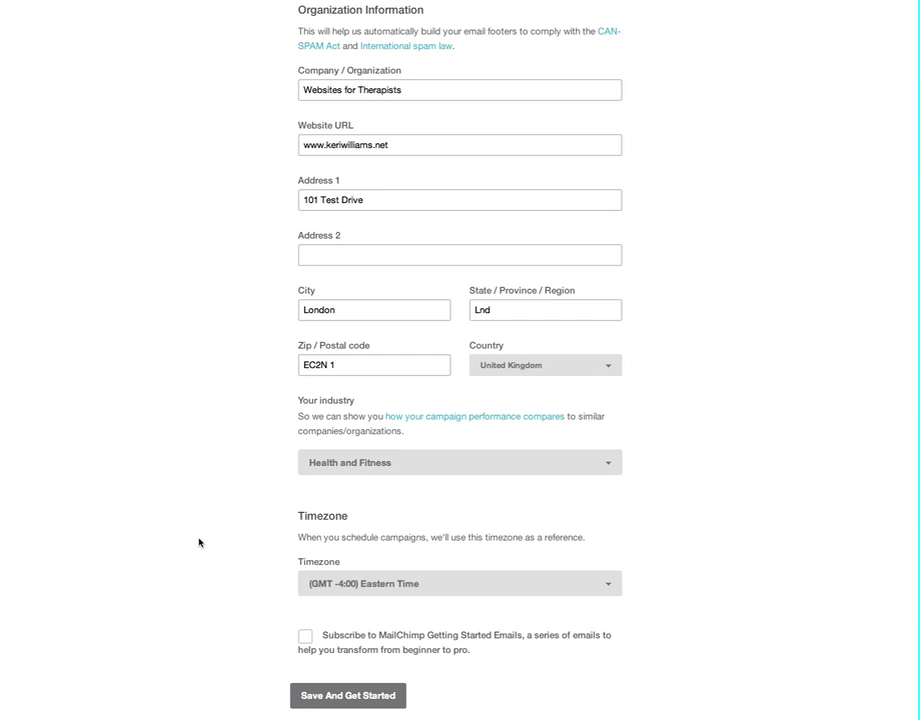
# Step: Pick (GMT 0:00) Greenwich Mean Time as timezone and untick Getting Started emails
pyautogui.click(346, 585)
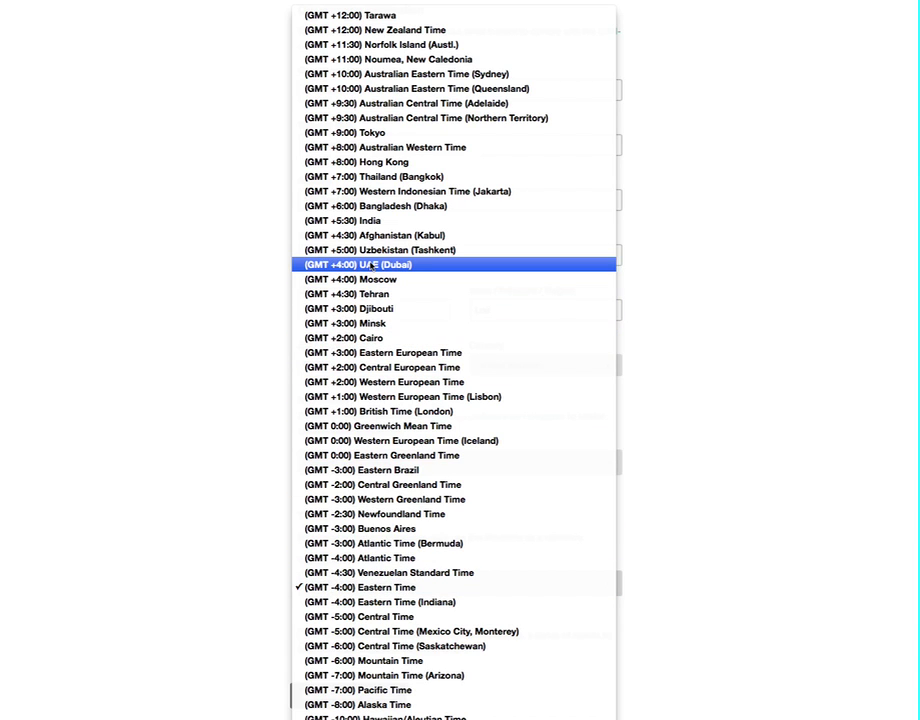
pyautogui.click(330, 426)
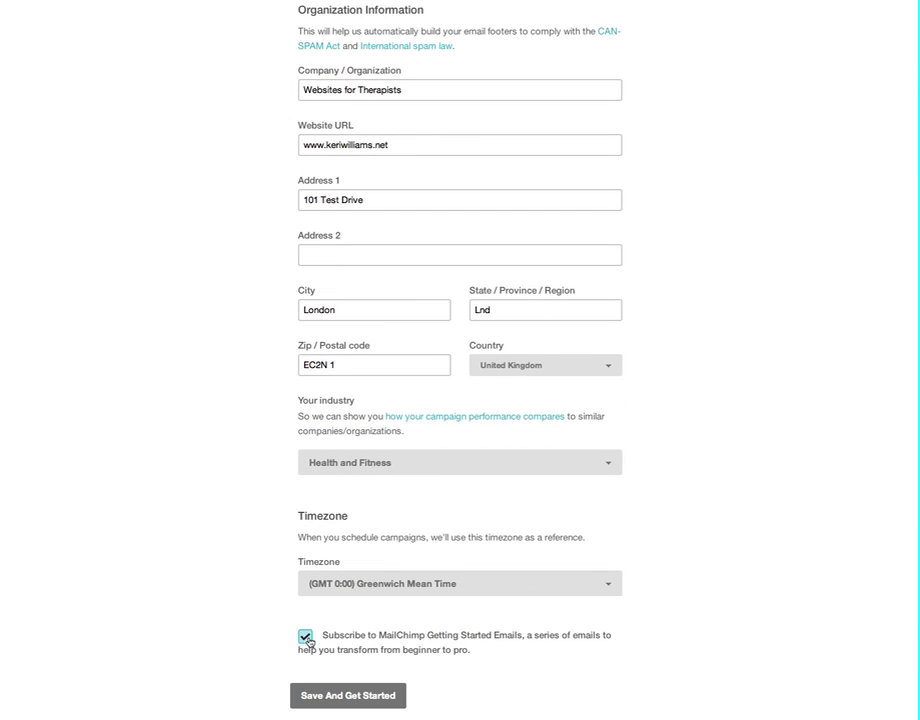
pyautogui.click(304, 637)
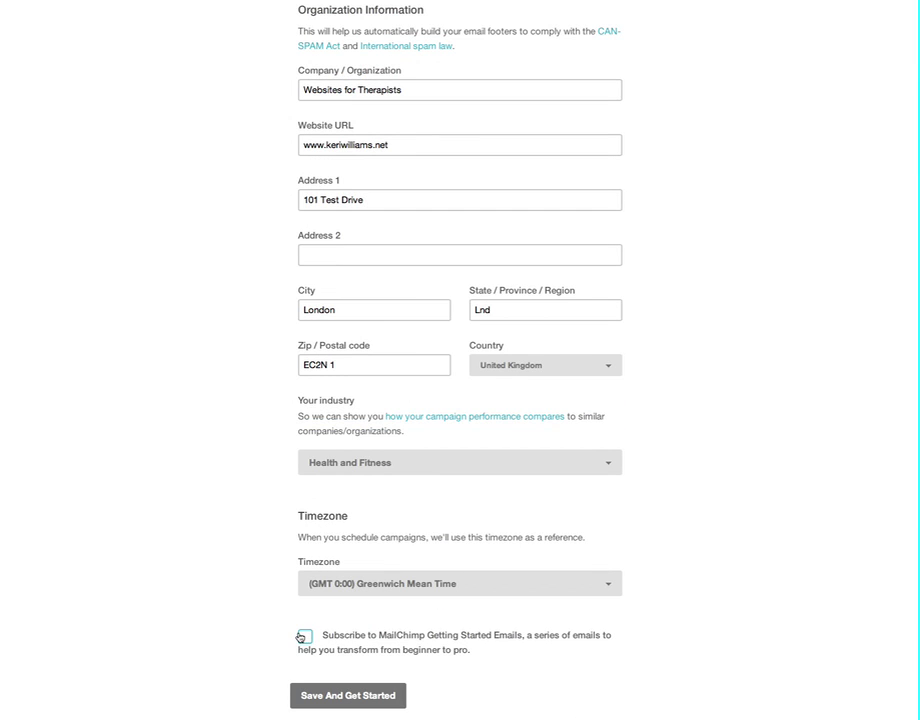